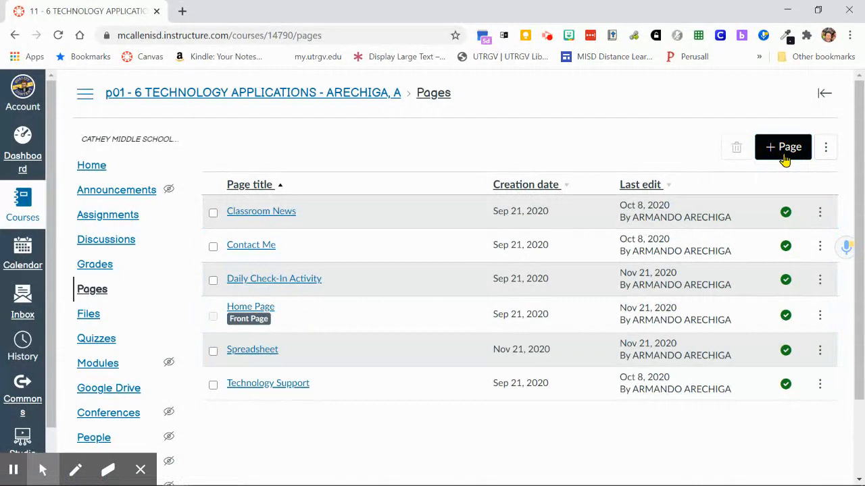
Open the course's existing Spreadsheet page for editing.
{"action": "left_click", "coordinate": [247, 359]}
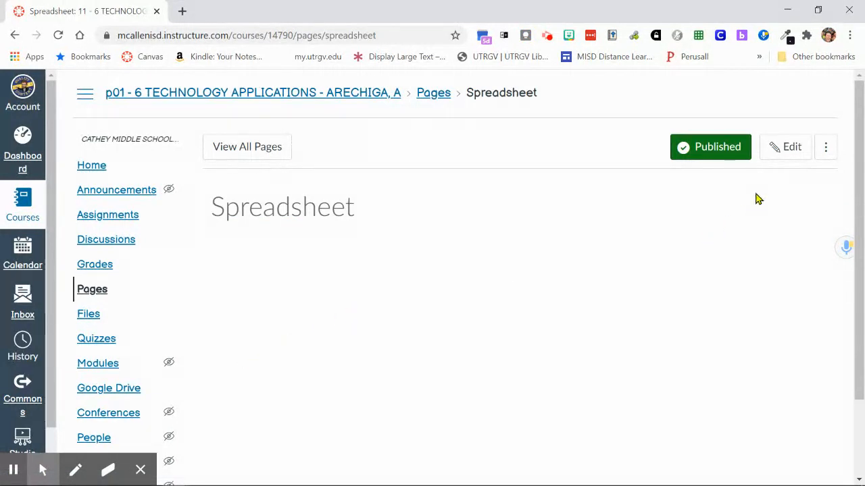
{"action": "left_click", "coordinate": [778, 156]}
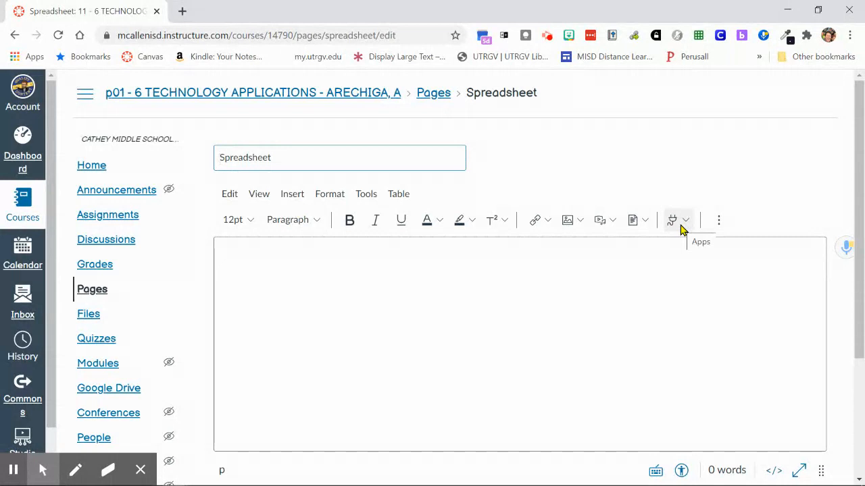
Embed the recent rubric file "Copy of Rubric Google Classroom TEMPLATE" in the page using Google Drive (LTI 1.3), accepting the sharing change.
{"action": "left_click", "coordinate": [681, 228]}
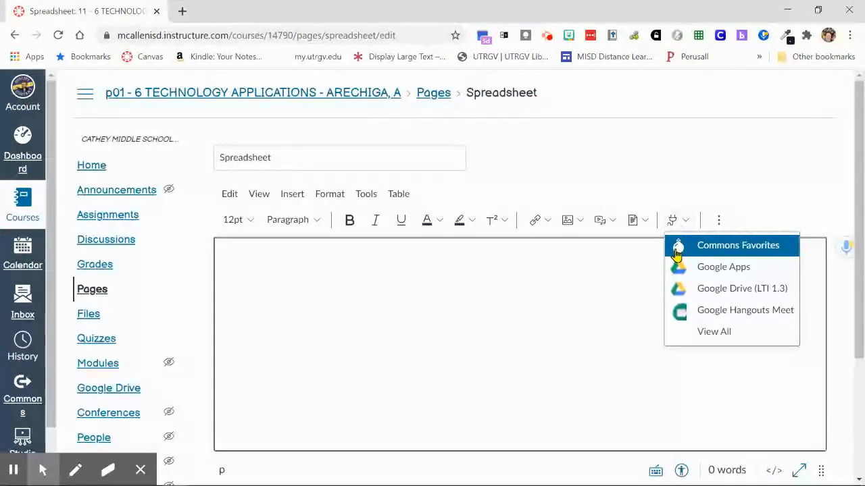
{"action": "left_click", "coordinate": [705, 291]}
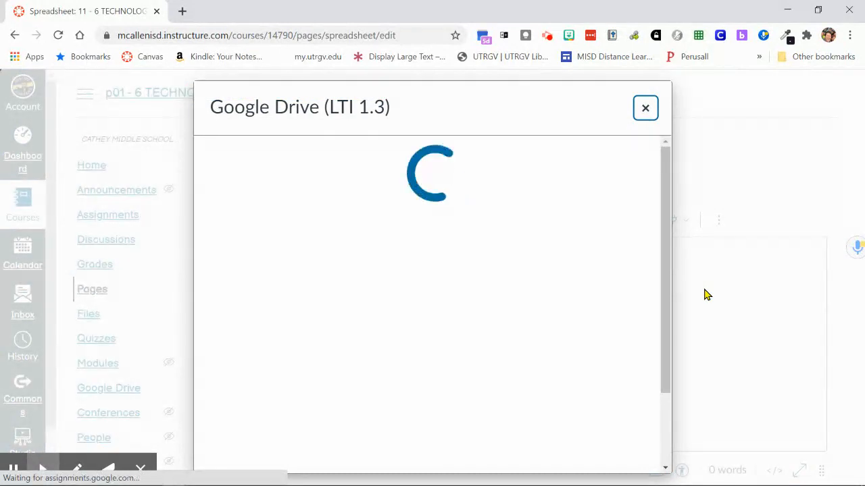
{"action": "left_click", "coordinate": [498, 347]}
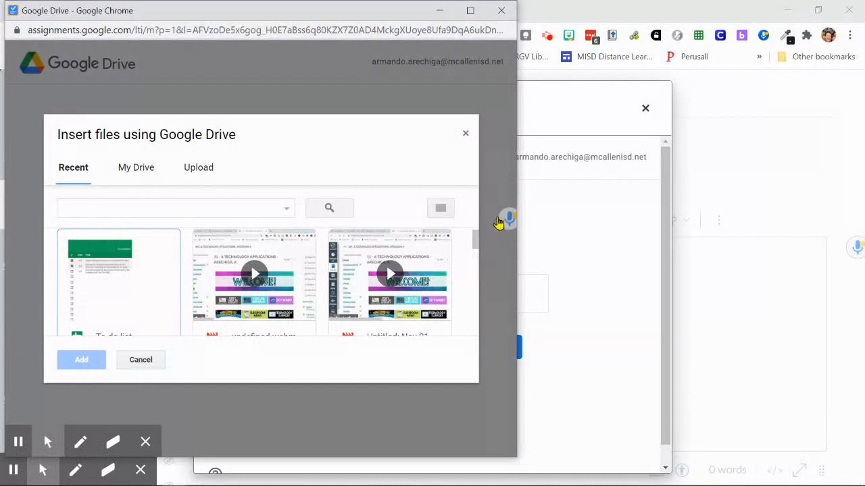
{"action": "left_click_drag", "start_coordinate": [475, 244], "coordinate": [475, 250]}
{"action": "left_click", "coordinate": [111, 296]}
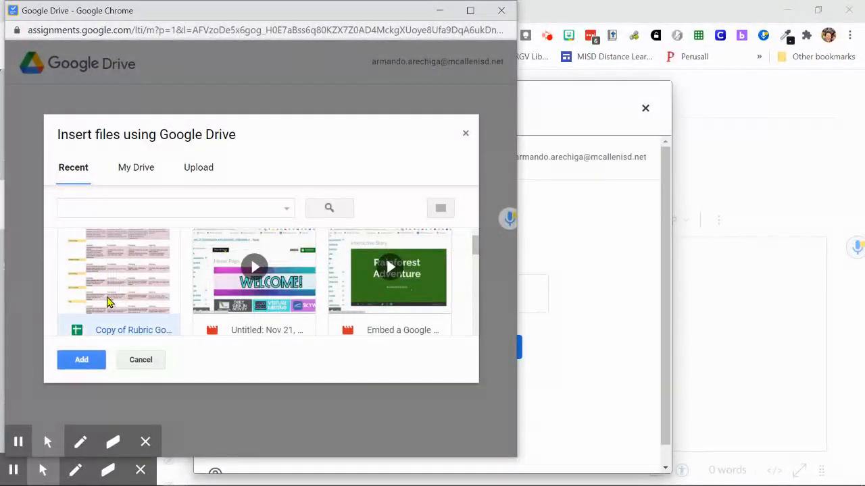
{"action": "left_click", "coordinate": [81, 360]}
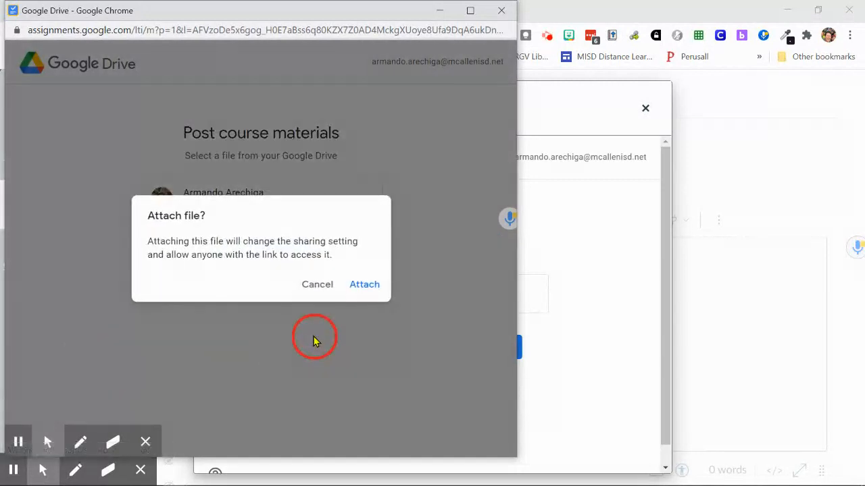
{"action": "left_click", "coordinate": [363, 286]}
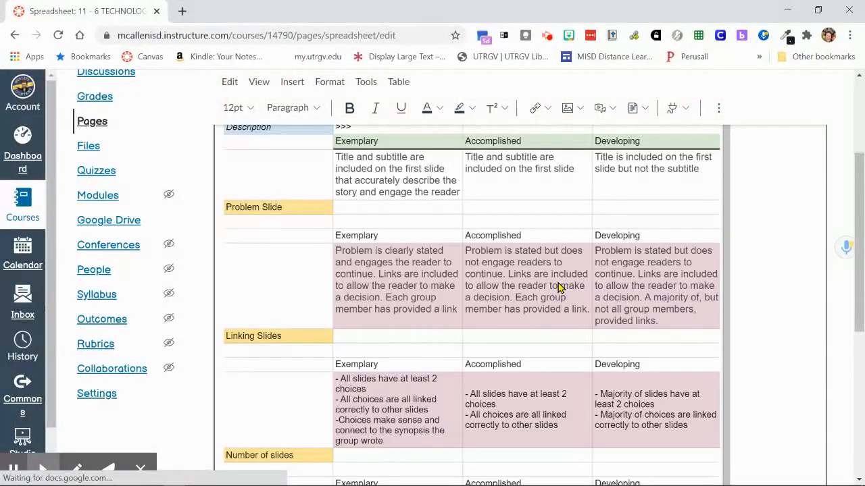
Save the Spreadsheet page and review the embedded rubric from start to end.
{"action": "scroll", "coordinate": [856, 239], "scroll_direction": "up", "scroll_amount": 2}
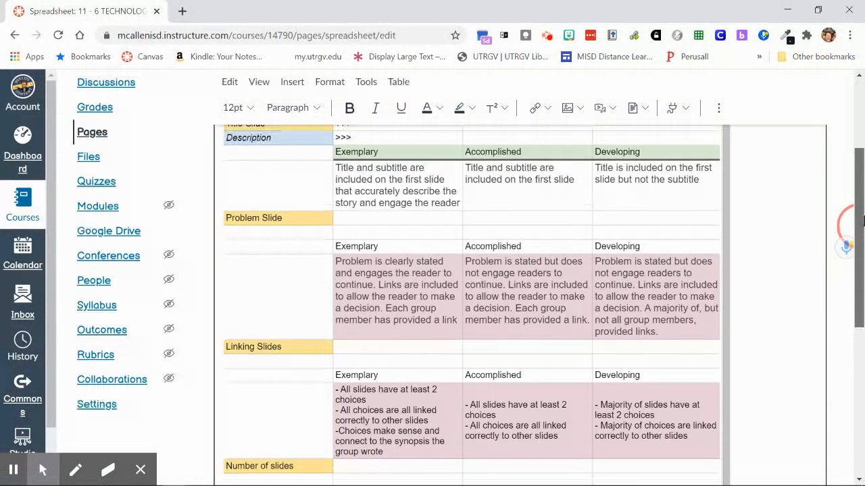
{"action": "left_click", "coordinate": [683, 114]}
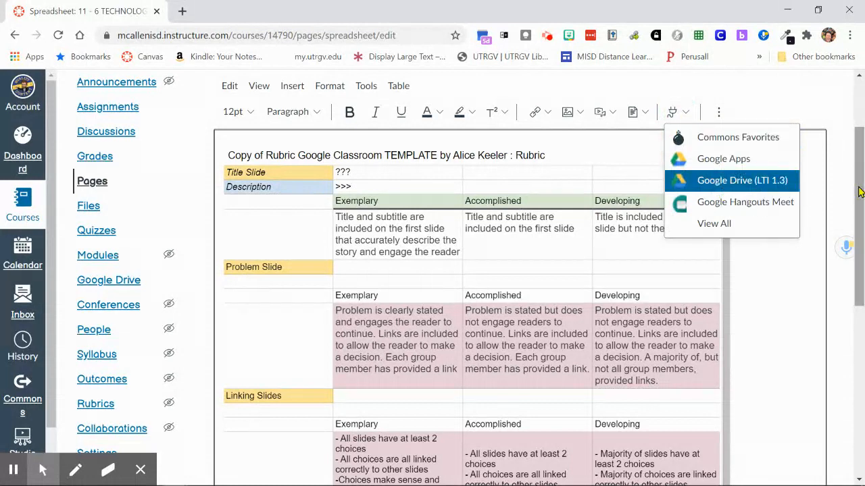
{"action": "scroll", "coordinate": [857, 203], "scroll_direction": "down", "scroll_amount": 10}
{"action": "left_click", "coordinate": [808, 447]}
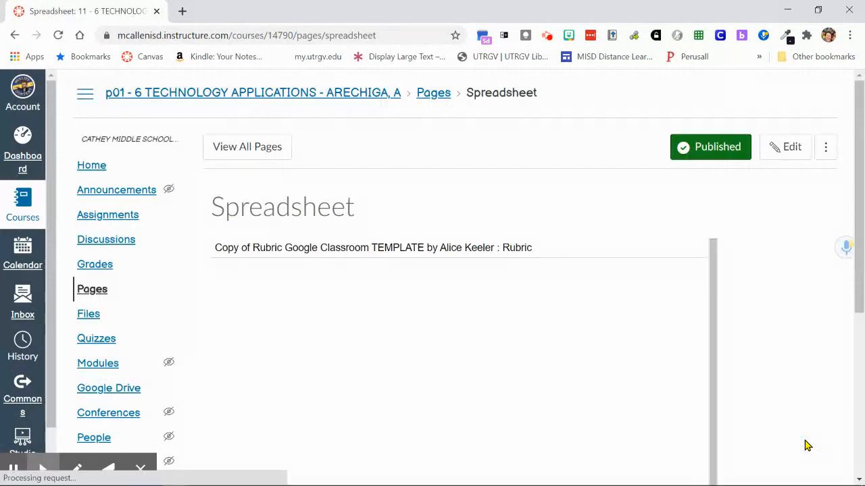
{"action": "left_click_drag", "start_coordinate": [858, 304], "coordinate": [860, 465]}
{"action": "mouse_move", "coordinate": [543, 438]}
{"action": "left_mouse_down"}
{"action": "mouse_move", "coordinate": [660, 432]}
{"action": "mouse_move", "coordinate": [547, 430]}
{"action": "left_mouse_up"}
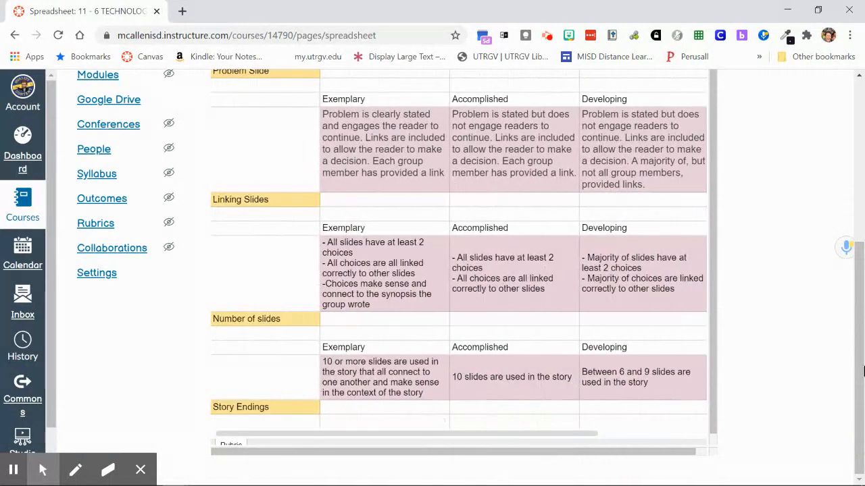
{"action": "left_click_drag", "start_coordinate": [857, 368], "coordinate": [840, 180]}
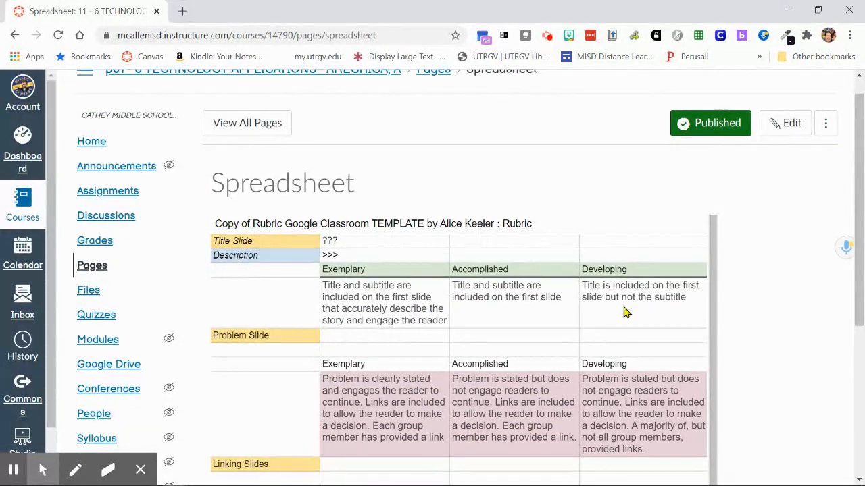
{"action": "mouse_move", "coordinate": [857, 174]}
{"action": "left_mouse_down"}
{"action": "mouse_move", "coordinate": [863, 338]}
{"action": "mouse_move", "coordinate": [855, 165]}
{"action": "left_mouse_up"}
Reopen the Spreadsheet page for editing and examine the HTML code of the rubric embed.
{"action": "left_click", "coordinate": [788, 149]}
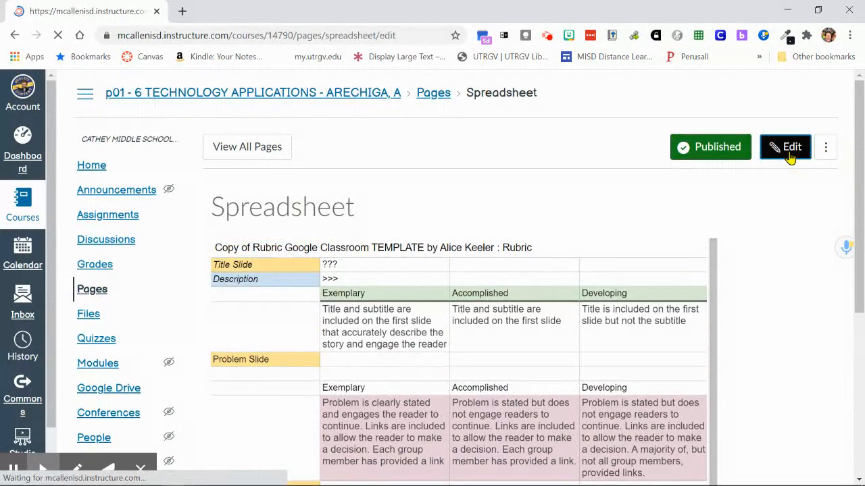
{"action": "left_click_drag", "start_coordinate": [862, 164], "coordinate": [860, 254]}
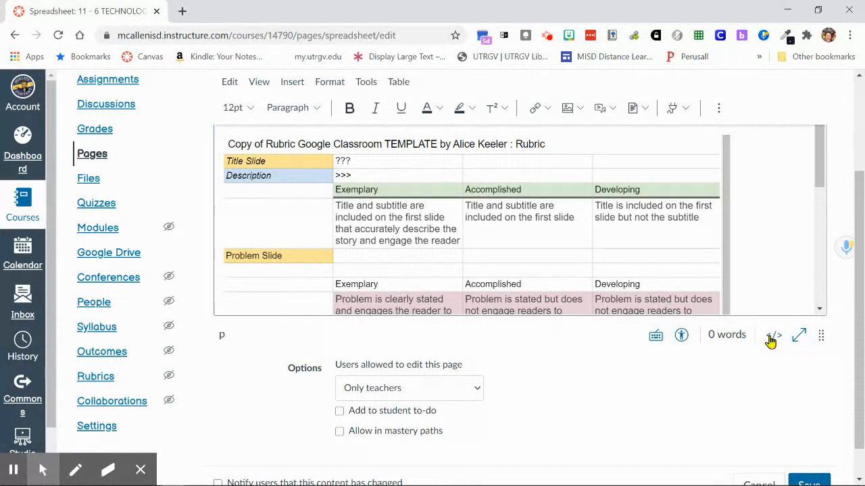
{"action": "left_click", "coordinate": [771, 338]}
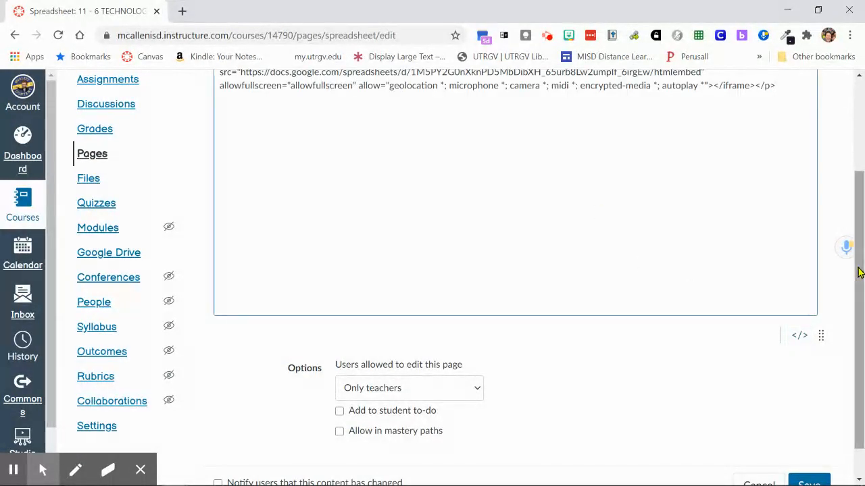
{"action": "scroll", "coordinate": [835, 260], "scroll_direction": "up", "scroll_amount": 2}
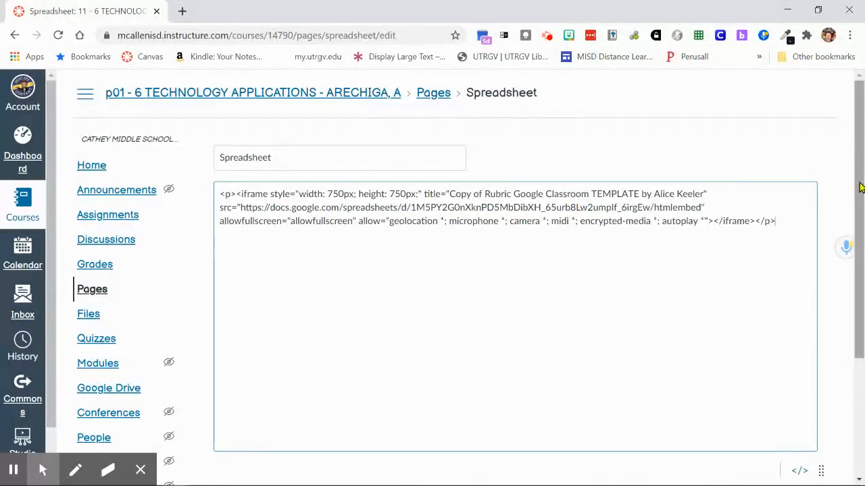
{"action": "scroll", "coordinate": [856, 182], "scroll_direction": "down", "scroll_amount": 1}
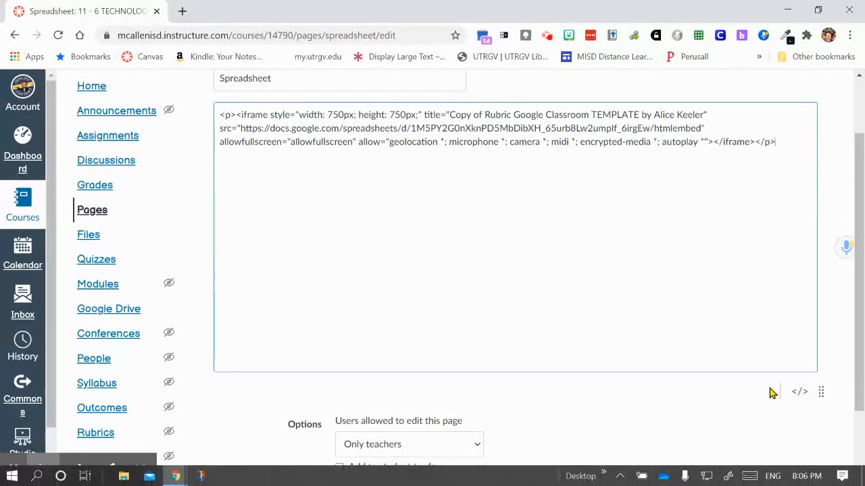
Return to the visual editor and delete the embedded rubric from the page.
{"action": "left_click", "coordinate": [797, 392]}
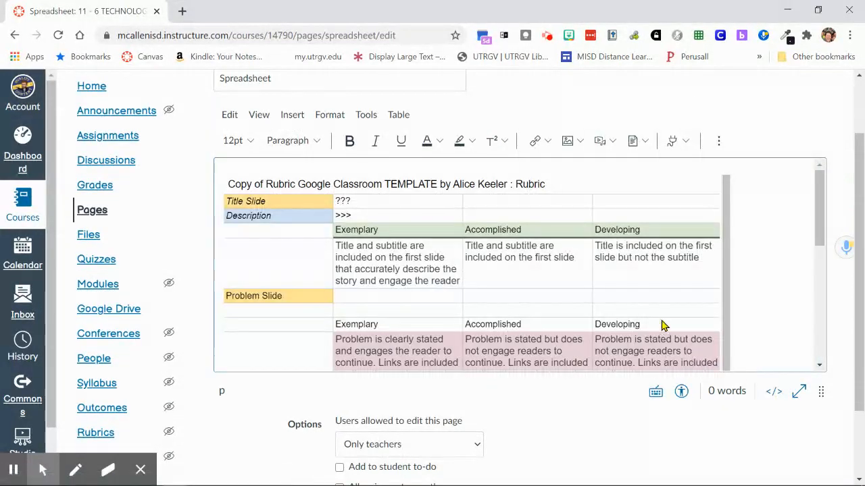
{"action": "left_click", "coordinate": [687, 261]}
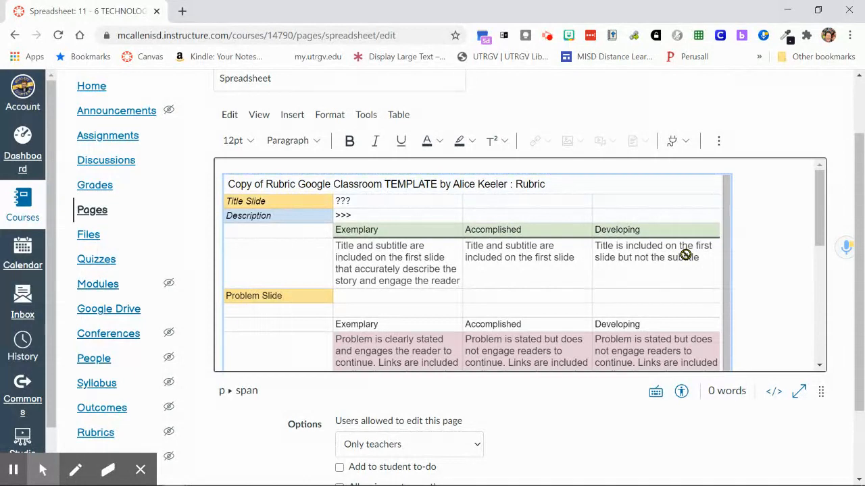
{"action": "key", "text": "Delete"}
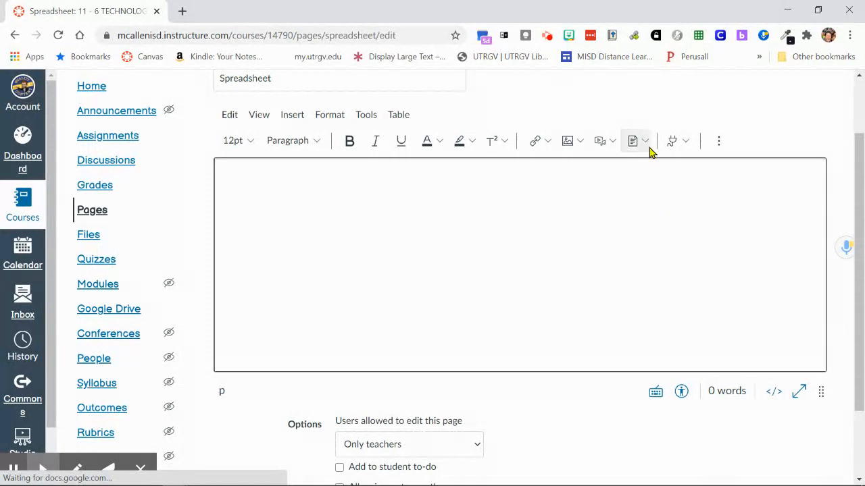
Search Google Apps for "to-do list" and select the To-do list spreadsheet.
{"action": "left_click", "coordinate": [685, 144]}
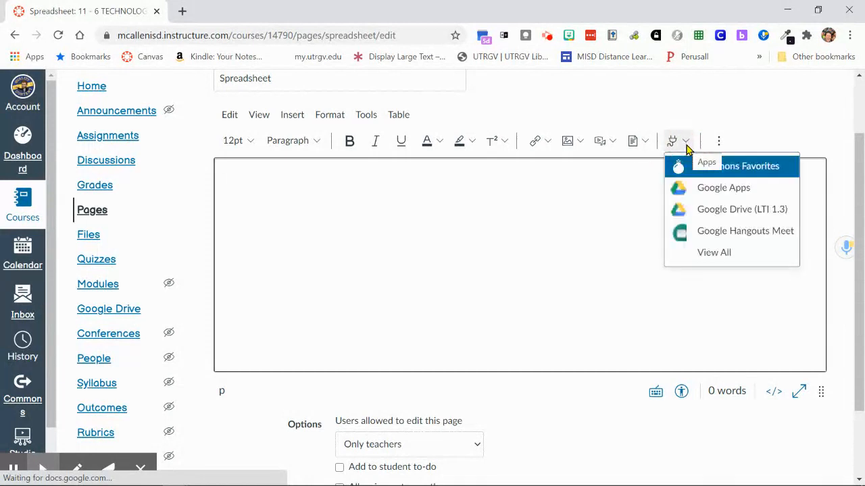
{"action": "left_click", "coordinate": [719, 189]}
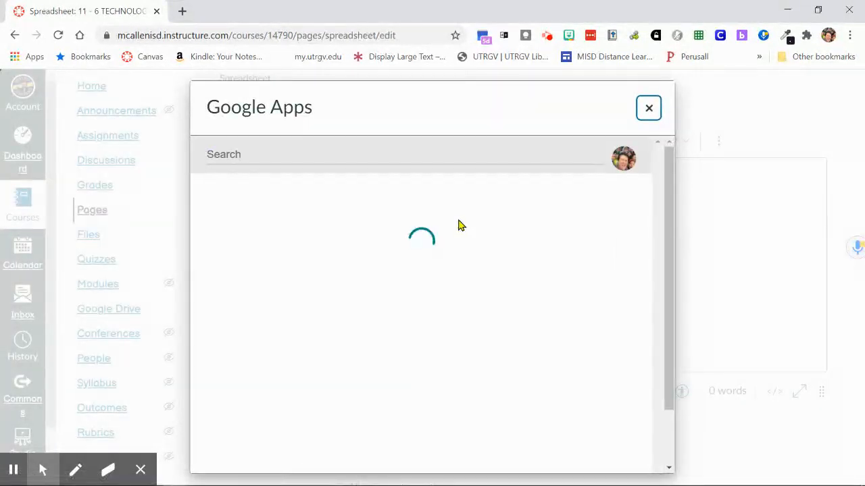
{"action": "left_click", "coordinate": [313, 158]}
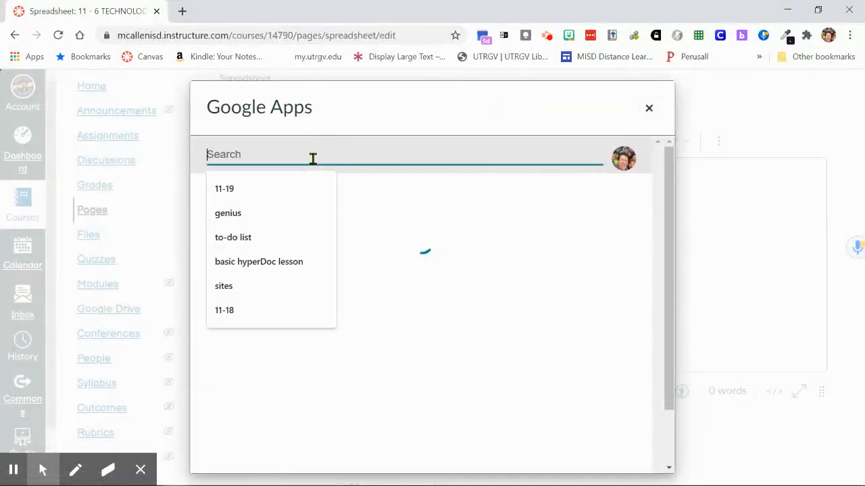
{"action": "left_click", "coordinate": [262, 240]}
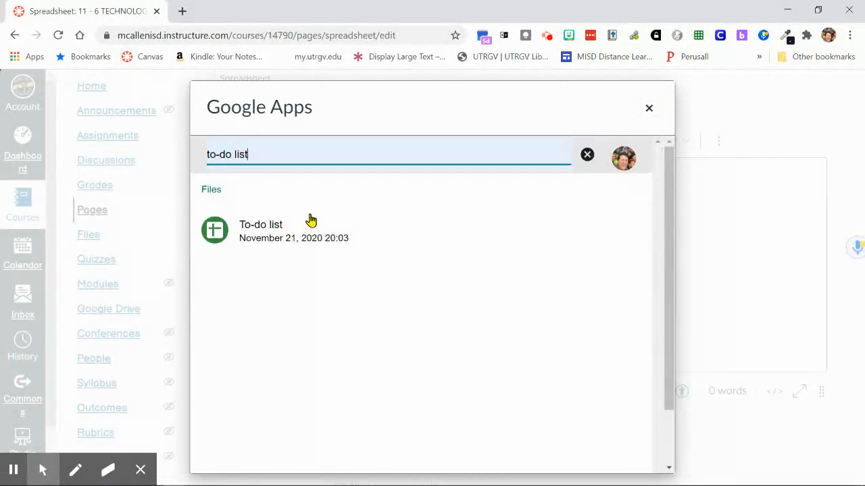
{"action": "left_click", "coordinate": [278, 231]}
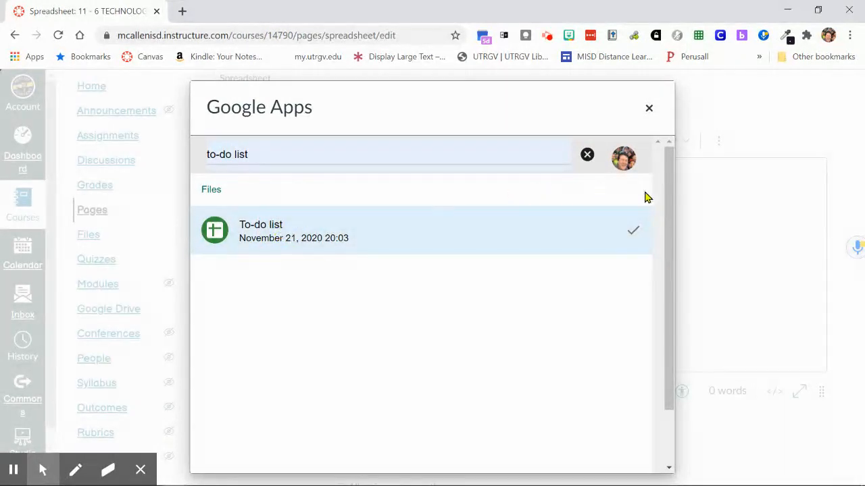
Embed the selected To-do list spreadsheet in the page and save the page.
{"action": "left_click_drag", "start_coordinate": [674, 196], "coordinate": [662, 286]}
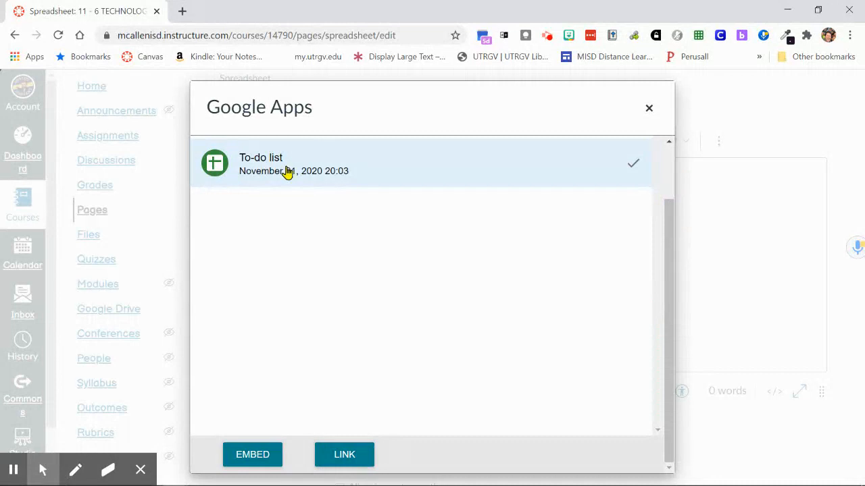
{"action": "left_click", "coordinate": [249, 461]}
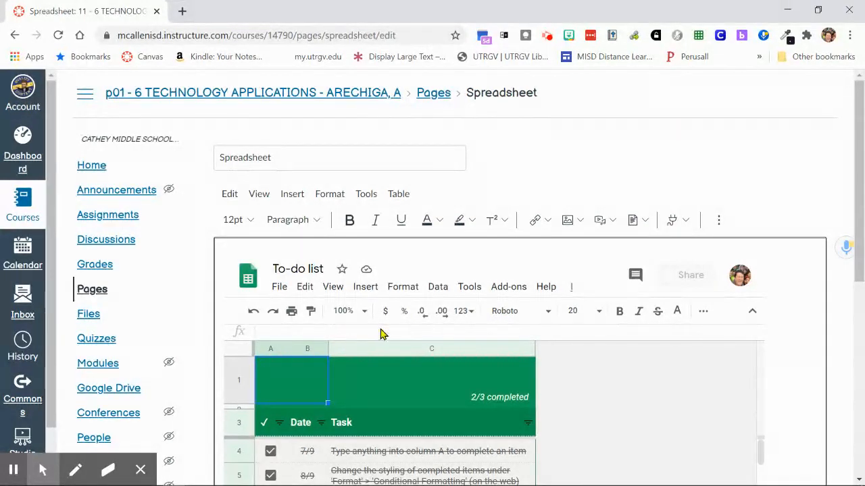
{"action": "left_click_drag", "start_coordinate": [861, 177], "coordinate": [859, 479]}
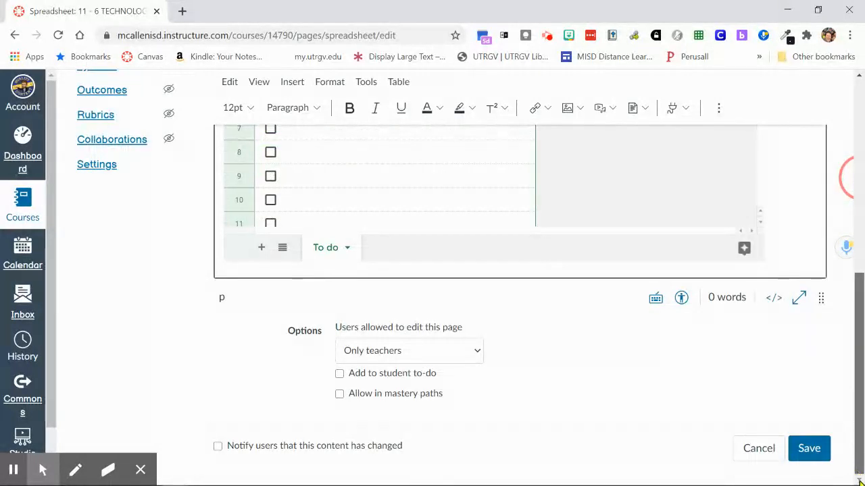
{"action": "left_click", "coordinate": [813, 449]}
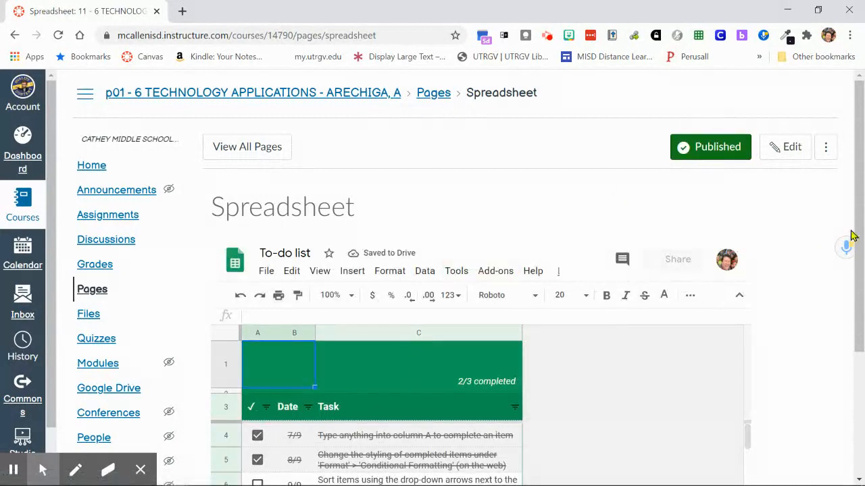
In the embedded to-do list, uncheck and recheck the 8/9 task, and mark the 9/9 task as completed.
{"action": "left_click", "coordinate": [861, 189]}
{"action": "scroll", "coordinate": [861, 189], "scroll_direction": "down", "scroll_amount": 3}
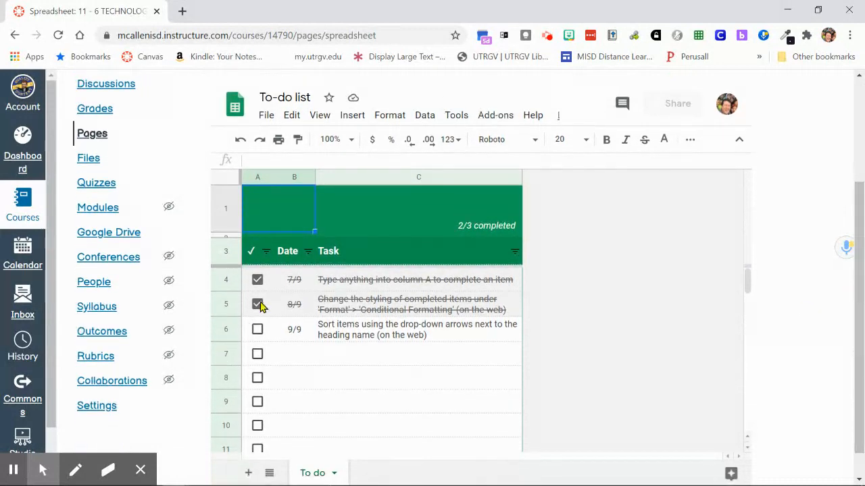
{"action": "left_click", "coordinate": [257, 305]}
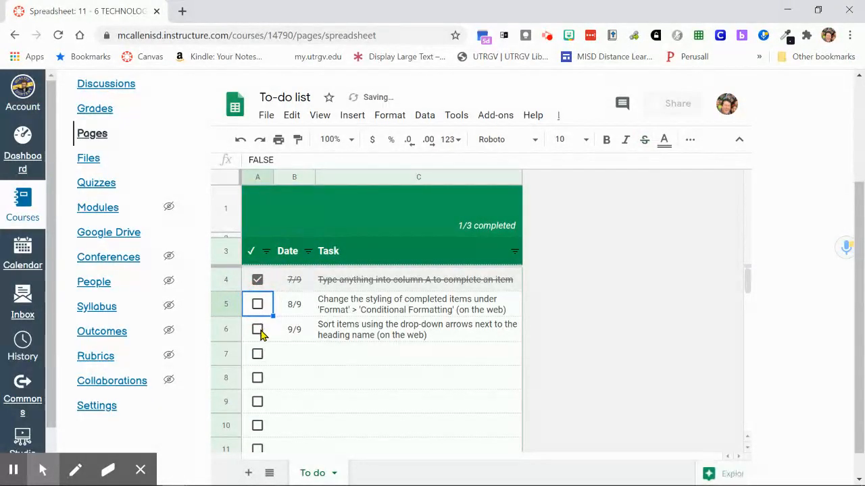
{"action": "left_click", "coordinate": [258, 305]}
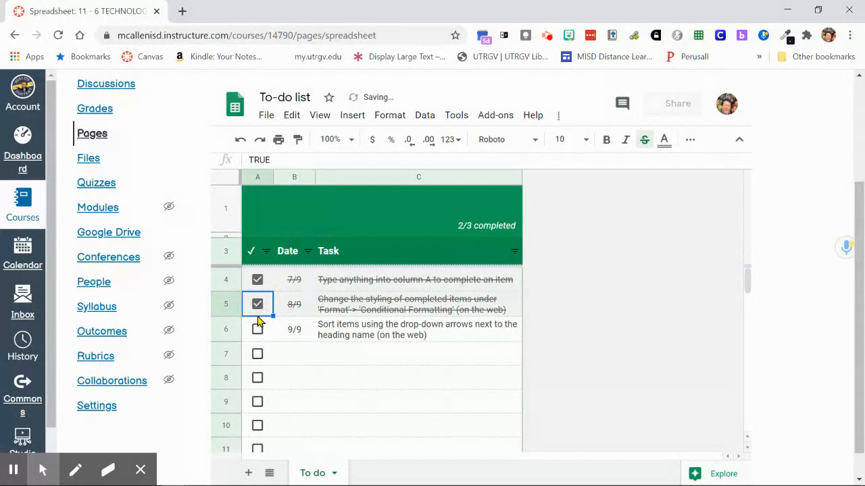
{"action": "left_click", "coordinate": [257, 331]}
Enter "write here" in the Date cell of row 7 in the embedded to-do list and clear the cell again.
{"action": "left_click", "coordinate": [303, 361]}
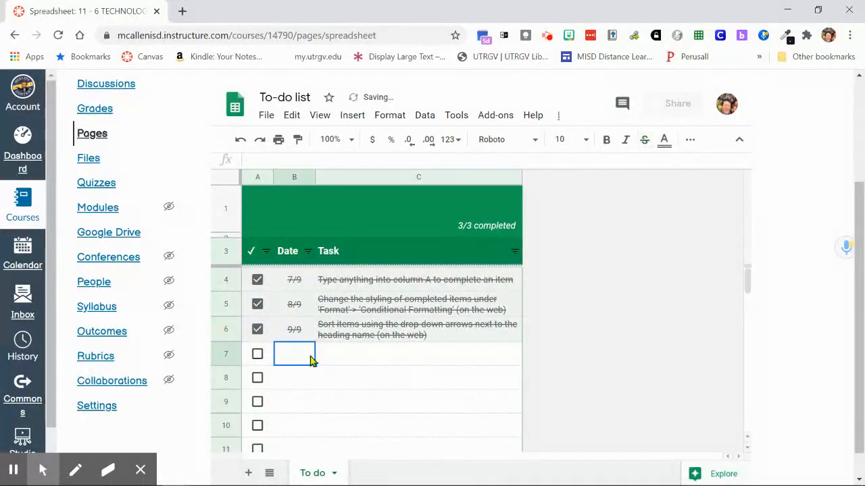
{"action": "type", "text": "write here"}
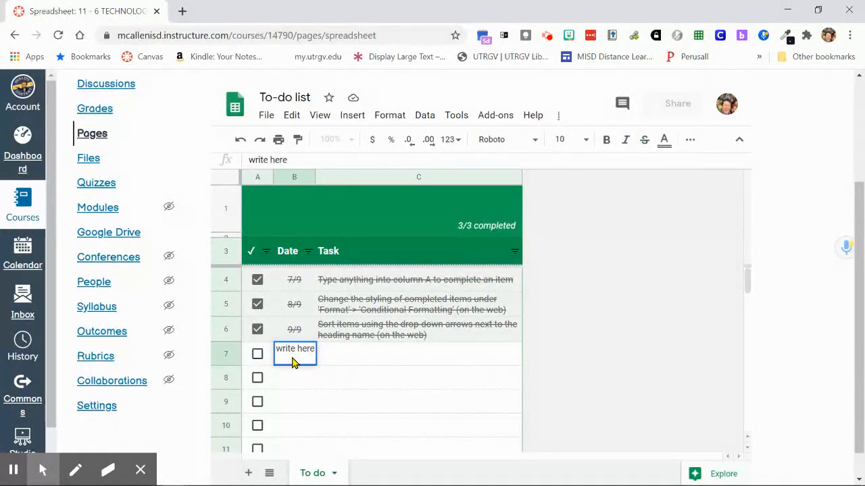
{"action": "key", "text": "Return"}
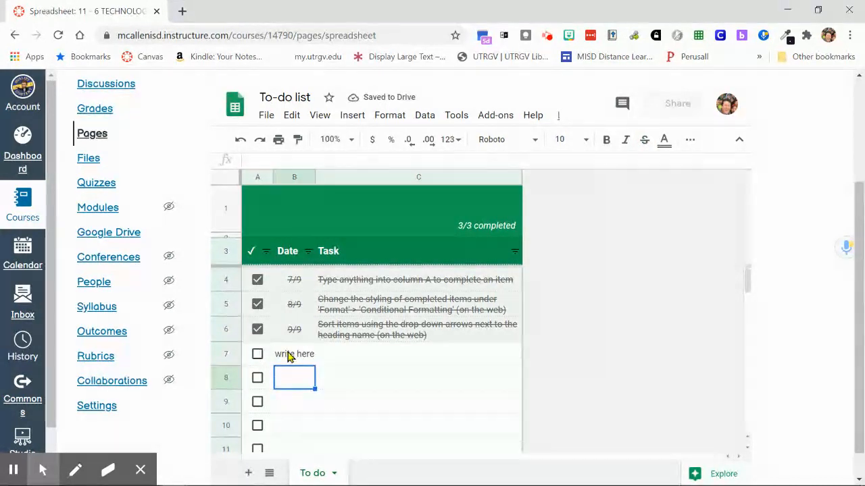
{"action": "left_click", "coordinate": [295, 356]}
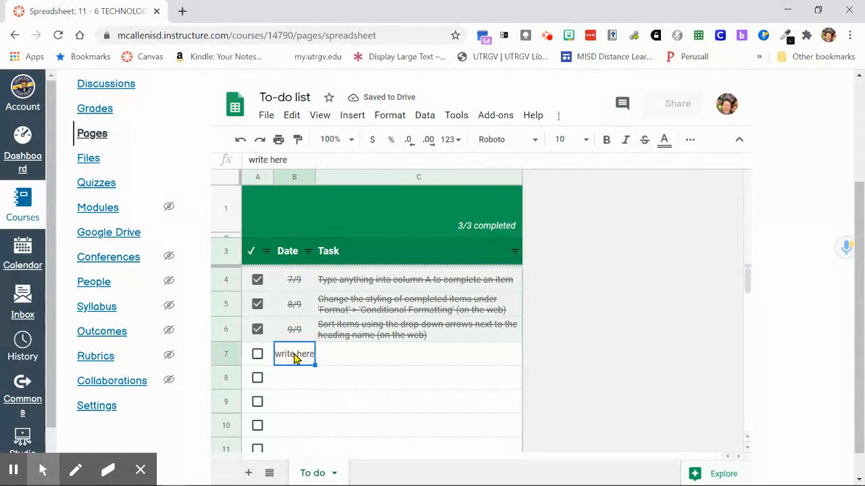
Go to the course home page and switch to Student View.
{"action": "scroll", "coordinate": [293, 358], "scroll_direction": "up", "scroll_amount": 2}
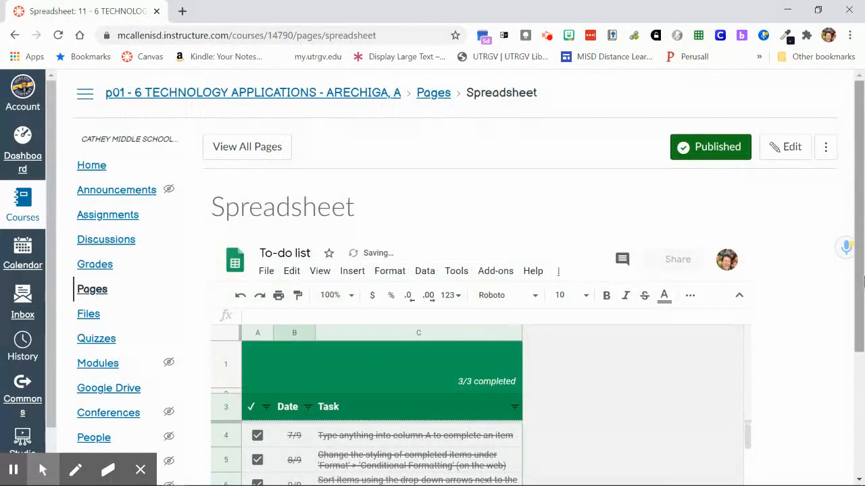
{"action": "mouse_move", "coordinate": [859, 265]}
{"action": "left_mouse_down"}
{"action": "mouse_move", "coordinate": [861, 400]}
{"action": "mouse_move", "coordinate": [861, 257]}
{"action": "left_mouse_up"}
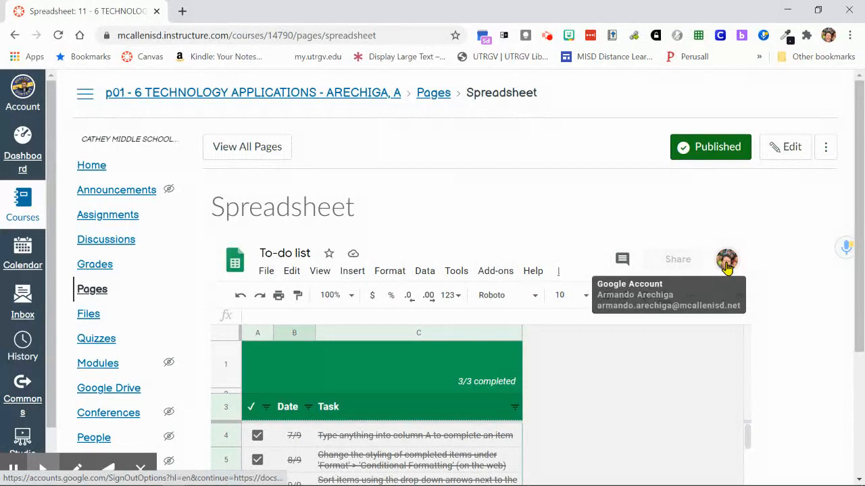
{"action": "left_click", "coordinate": [92, 173]}
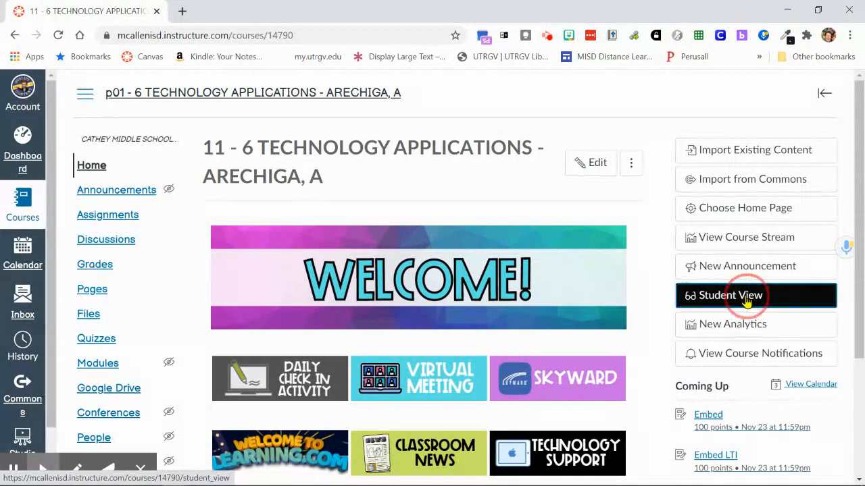
{"action": "left_click", "coordinate": [747, 298]}
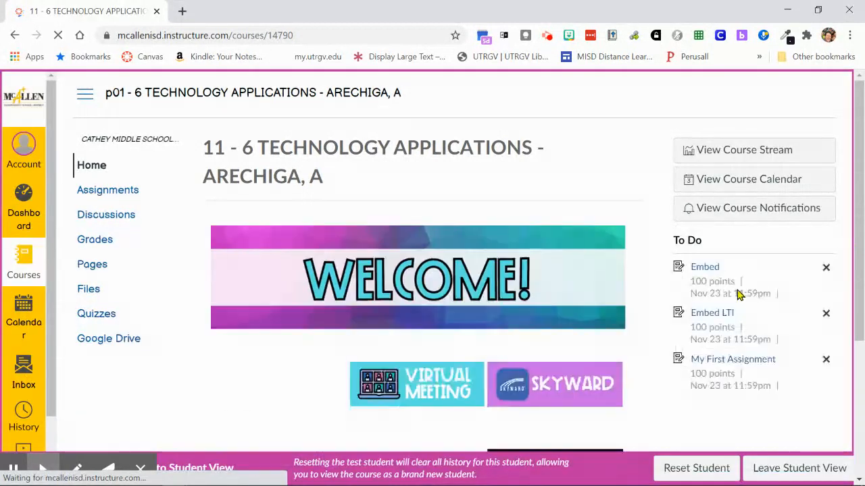
Open the Spreadsheet page from the full list of course pages as the test student.
{"action": "left_click", "coordinate": [103, 265]}
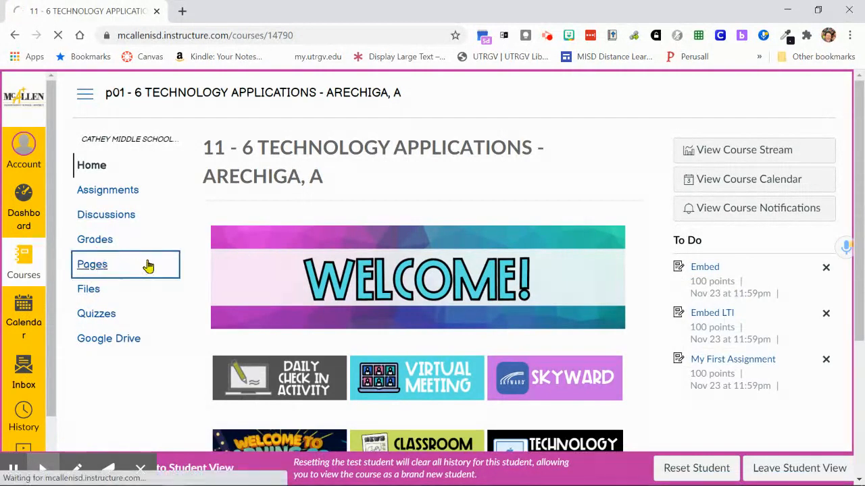
{"action": "left_click", "coordinate": [263, 147]}
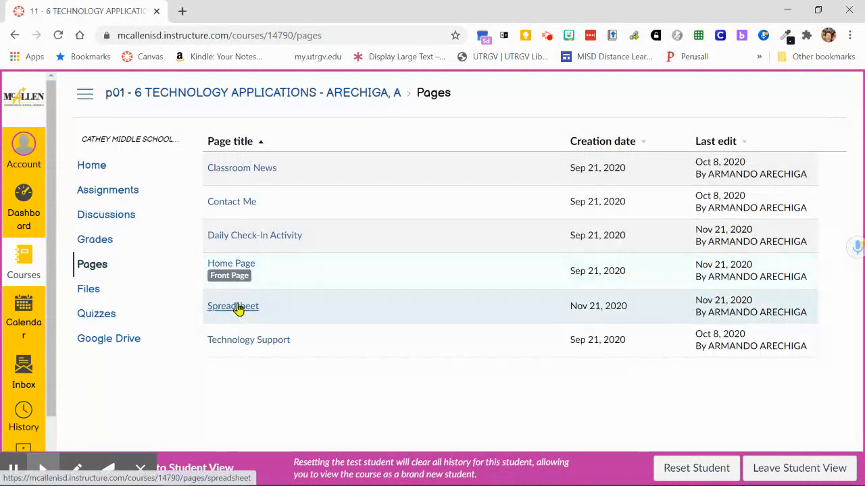
{"action": "left_click", "coordinate": [238, 308]}
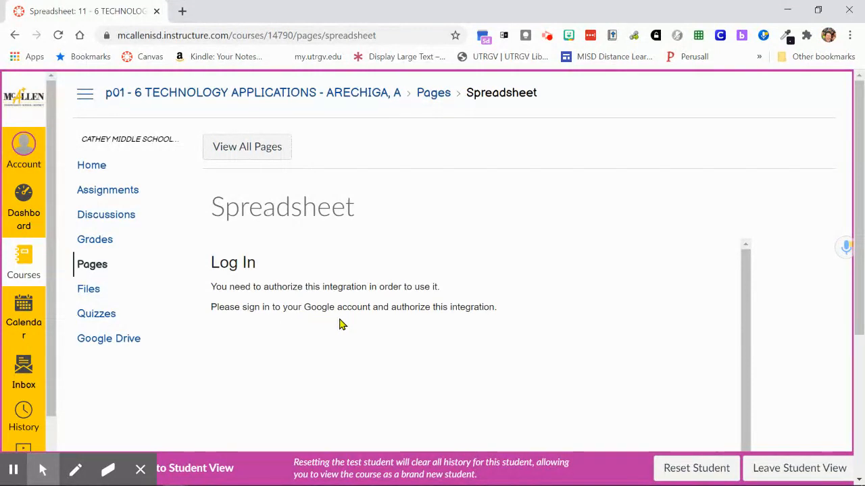
Try to authorize the Google integration for the embedded spreadsheet as the test student.
{"action": "left_click_drag", "start_coordinate": [862, 195], "coordinate": [862, 335]}
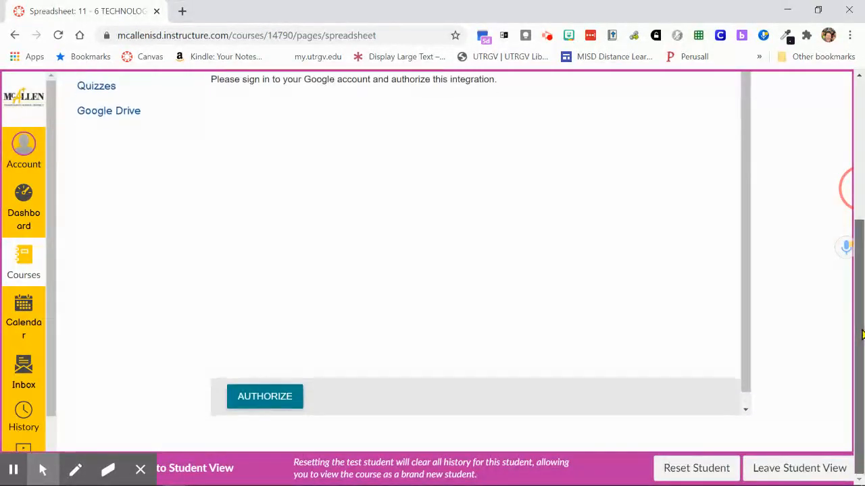
{"action": "left_click", "coordinate": [274, 404]}
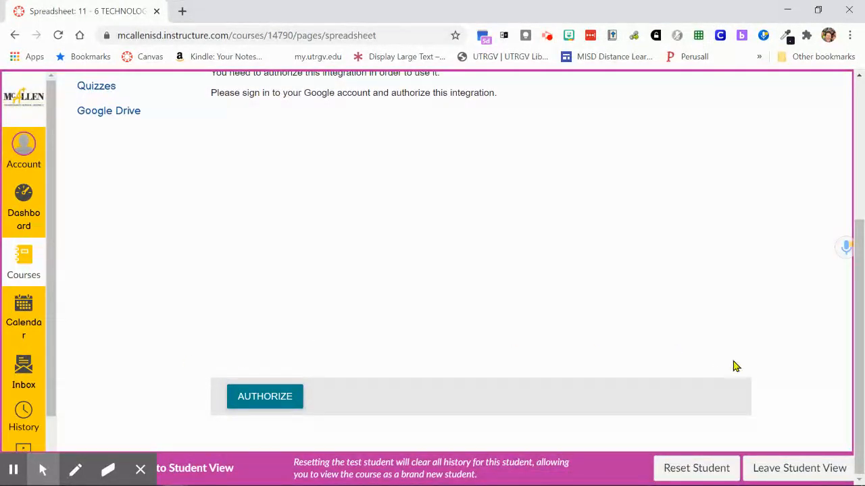
{"action": "left_click_drag", "start_coordinate": [859, 362], "coordinate": [861, 215]}
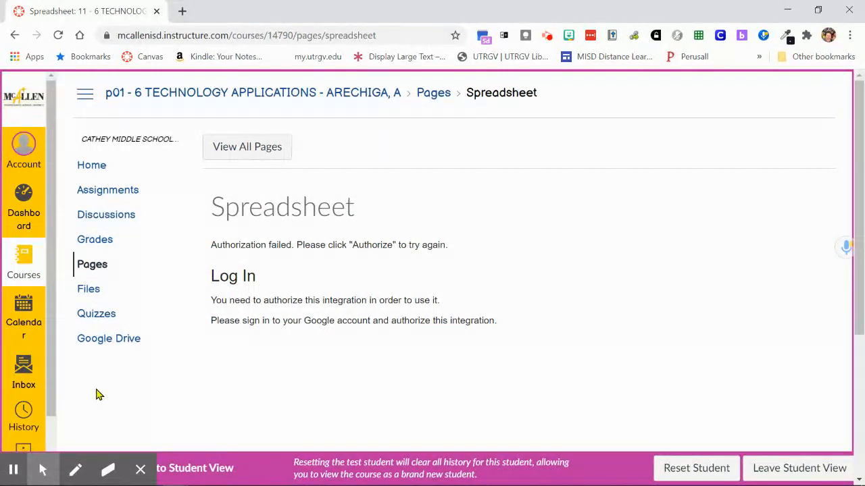
Leave Student View and review the embedded to-do list on the Spreadsheet page as the teacher.
{"action": "left_click", "coordinate": [768, 468]}
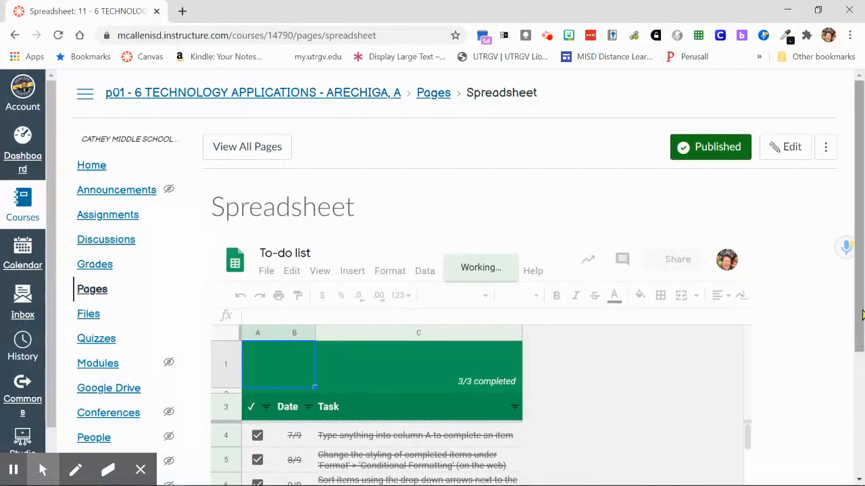
{"action": "left_click_drag", "start_coordinate": [858, 164], "coordinate": [861, 270]}
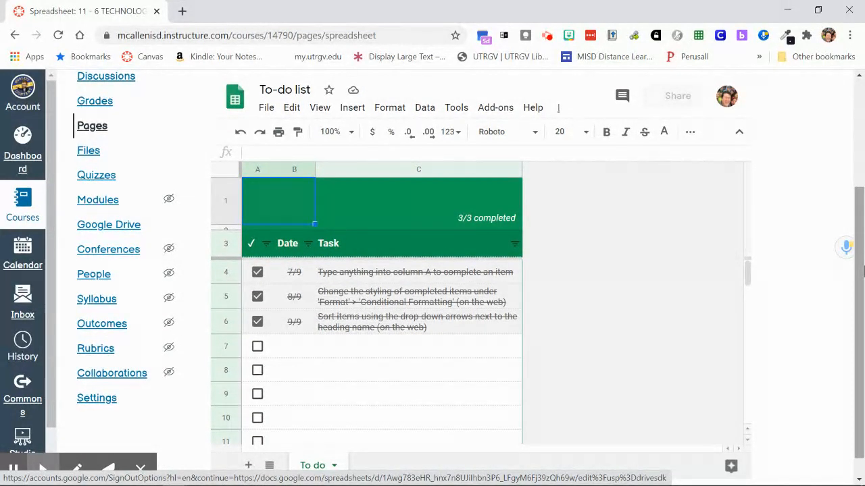
{"action": "left_click_drag", "start_coordinate": [861, 268], "coordinate": [861, 224]}
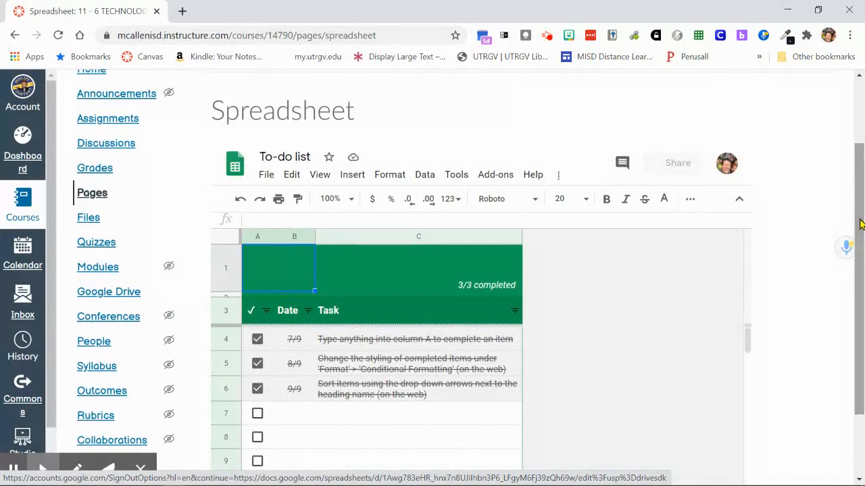